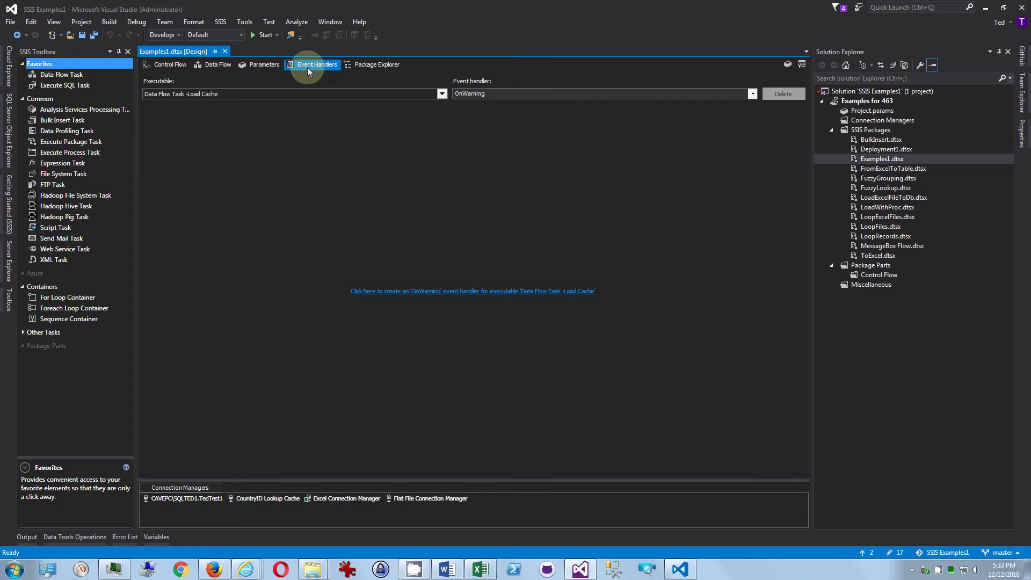
Examine the control flow's tasks, from Data Flow Task -Load Cache to Script Task, and the contents of the Many Examples data flow.
{"action": "left_click", "coordinate": [168, 65]}
{"action": "left_click", "coordinate": [252, 156]}
{"action": "left_click", "coordinate": [290, 205]}
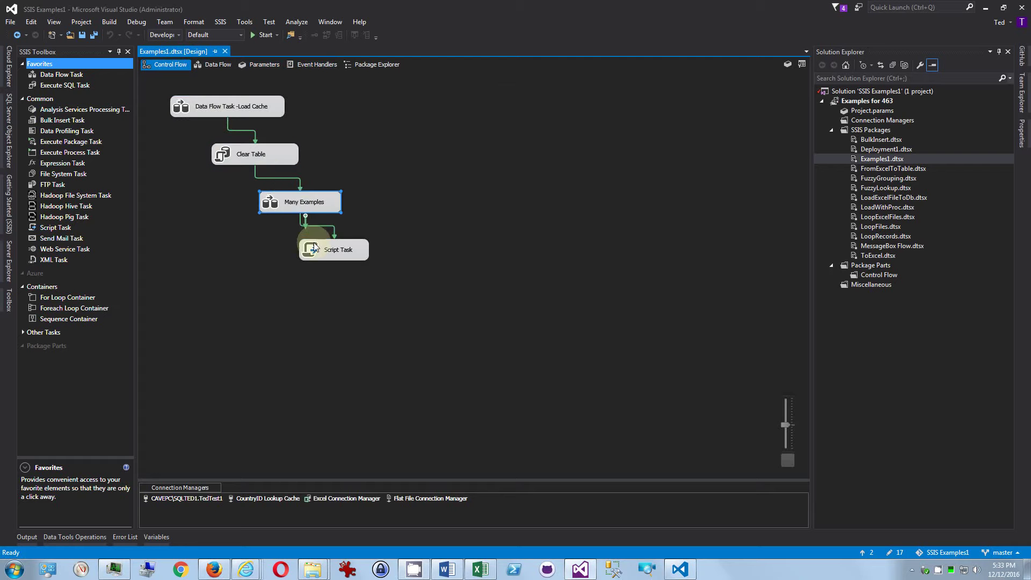
{"action": "left_click", "coordinate": [313, 245]}
{"action": "left_click", "coordinate": [291, 208]}
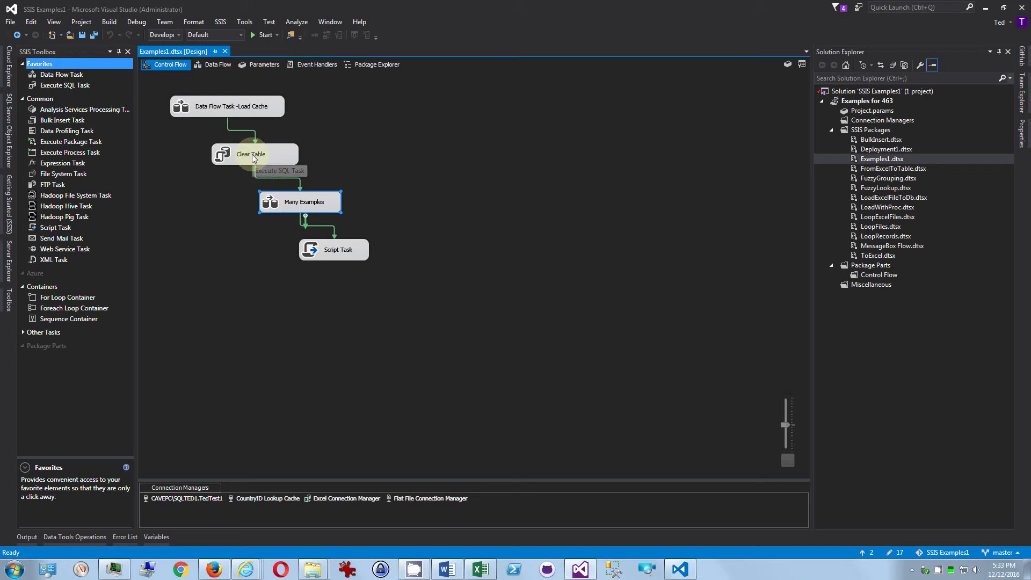
{"action": "left_click", "coordinate": [209, 65]}
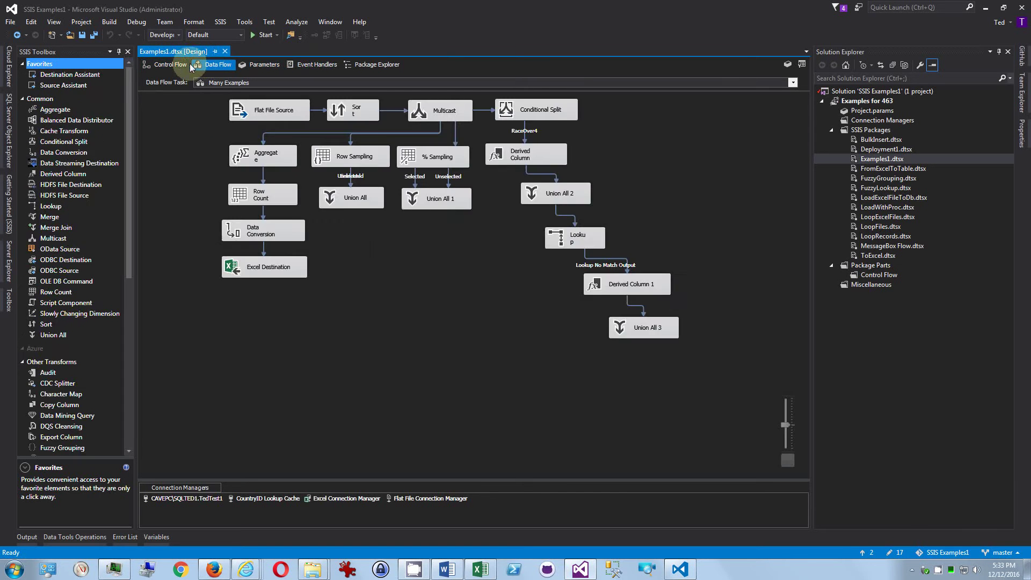
{"action": "left_click", "coordinate": [169, 65]}
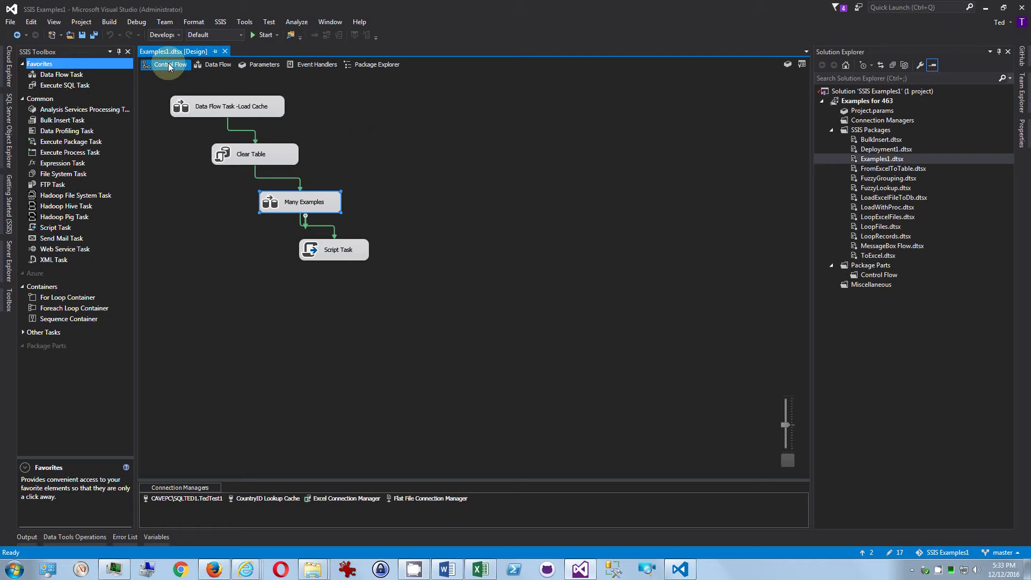
{"action": "left_click", "coordinate": [237, 110]}
{"action": "left_click", "coordinate": [262, 163]}
{"action": "left_click", "coordinate": [295, 206]}
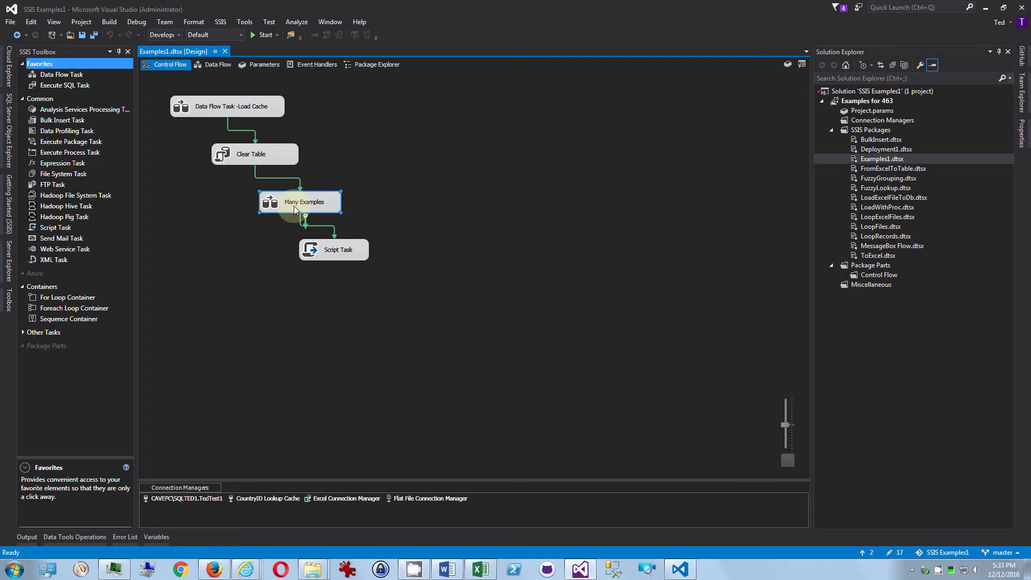
{"action": "left_click", "coordinate": [327, 251]}
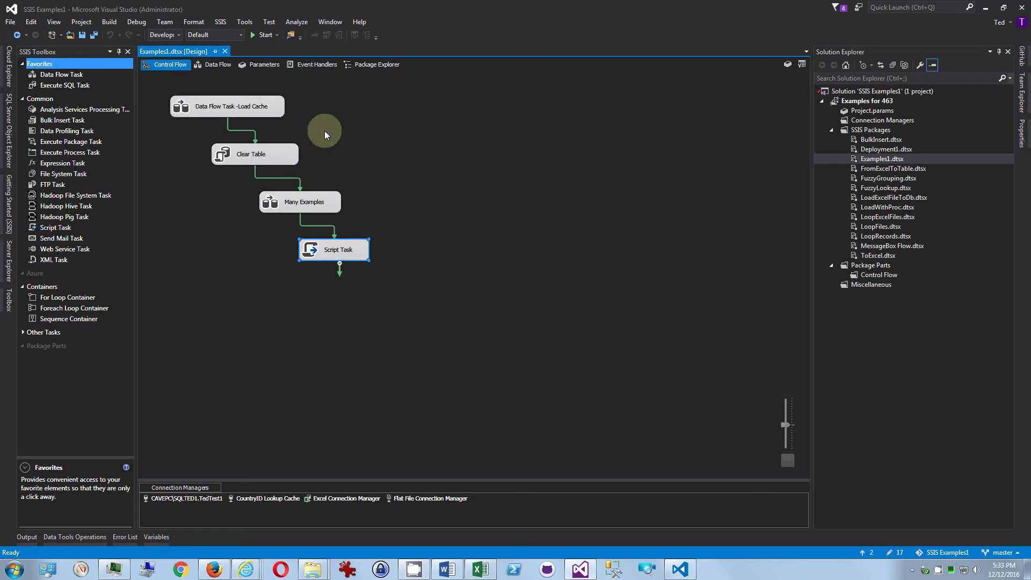
Choose Data Flow Task -Load Cache as the executable whose events are handled.
{"action": "left_click", "coordinate": [313, 63]}
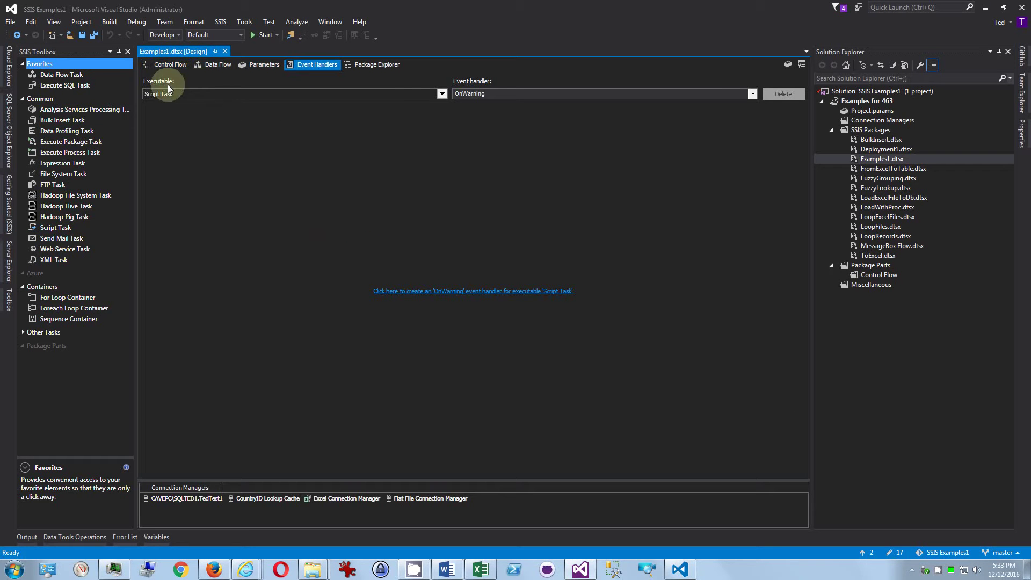
{"action": "left_click", "coordinate": [441, 94]}
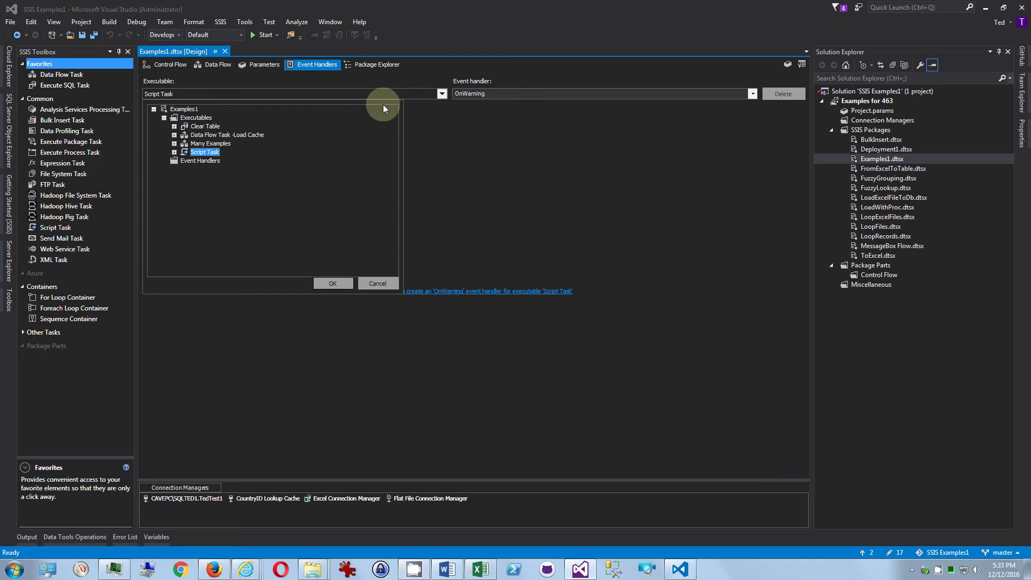
{"action": "left_click", "coordinate": [197, 118]}
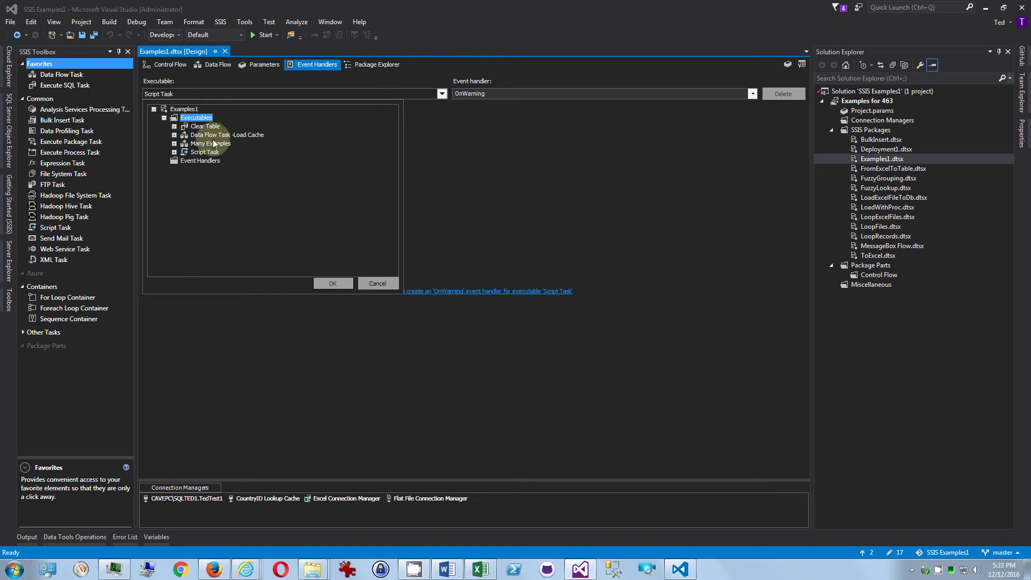
{"action": "left_click", "coordinate": [215, 135]}
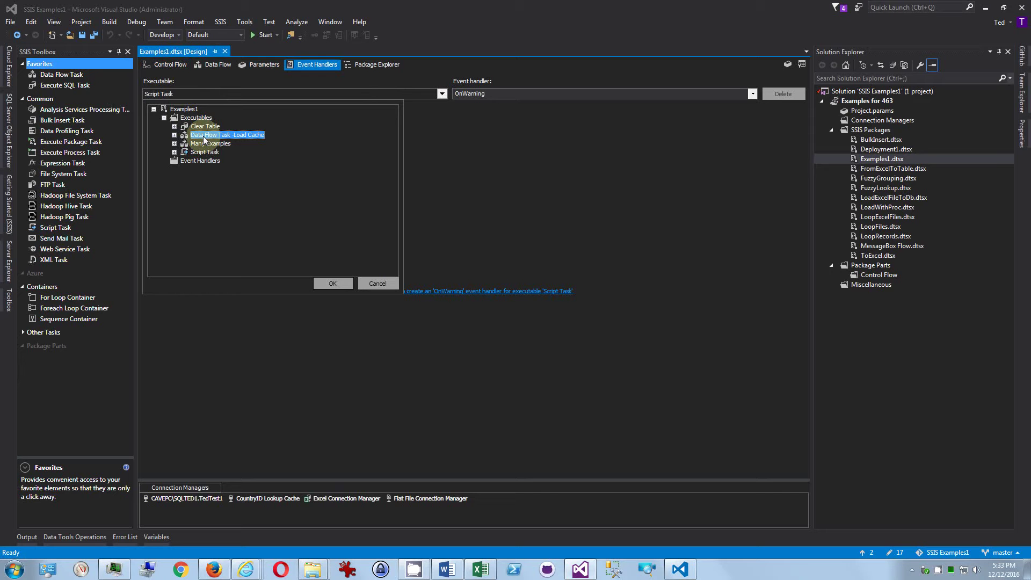
{"action": "left_click", "coordinate": [330, 283]}
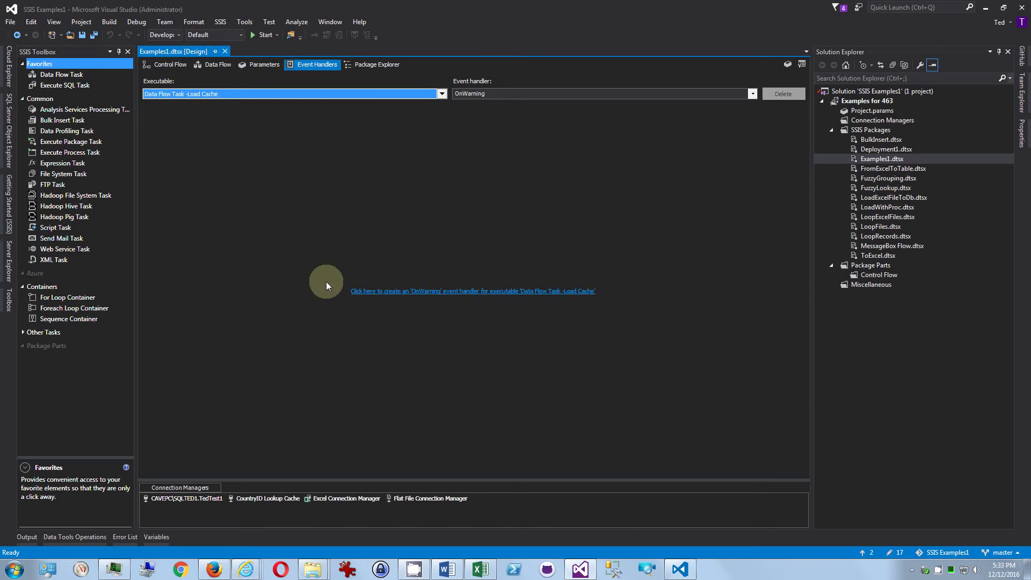
Create an OnError event handler for Data Flow Task -Load Cache.
{"action": "left_click", "coordinate": [488, 94]}
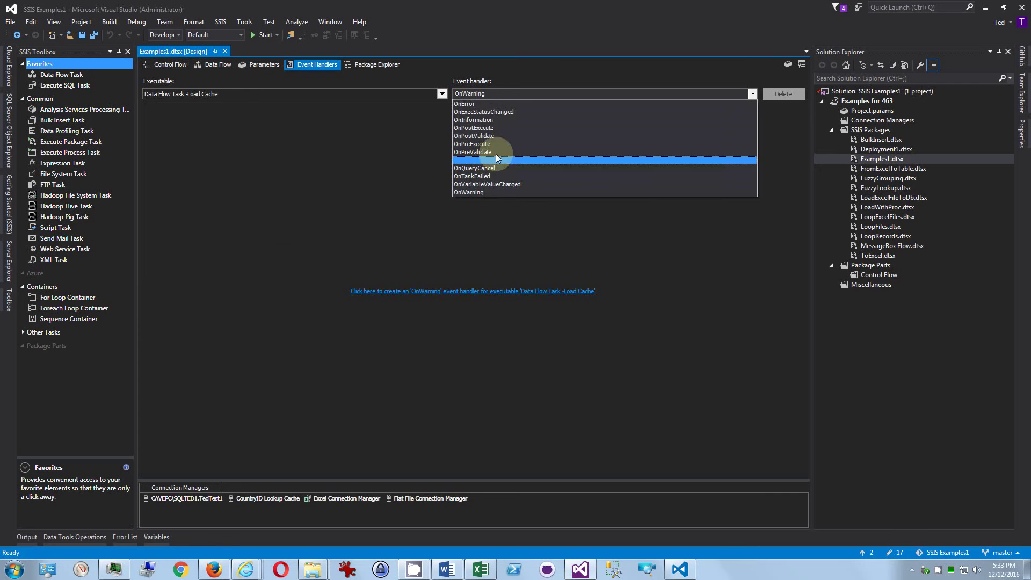
{"action": "left_click", "coordinate": [501, 104]}
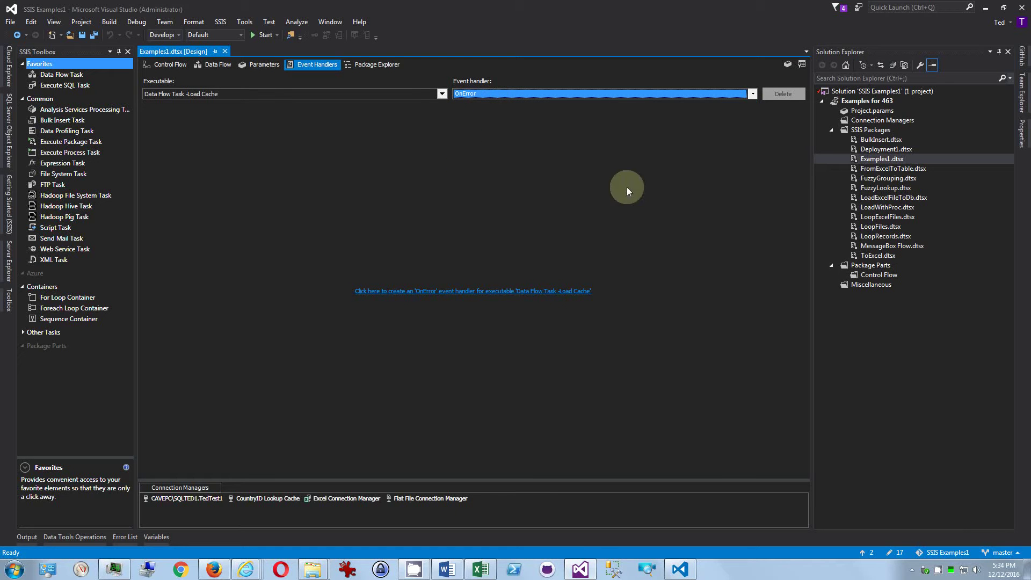
{"action": "left_click", "coordinate": [450, 291]}
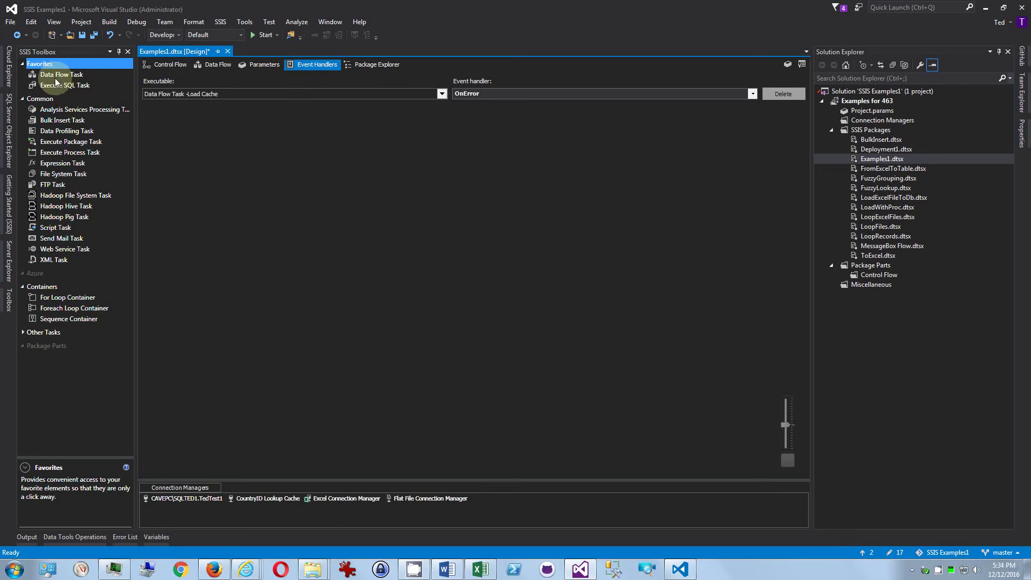
Add a Data Flow Task to the OnError event handler, view its data flow, and return to the handler.
{"action": "left_click_drag", "start_coordinate": [55, 78], "coordinate": [302, 188]}
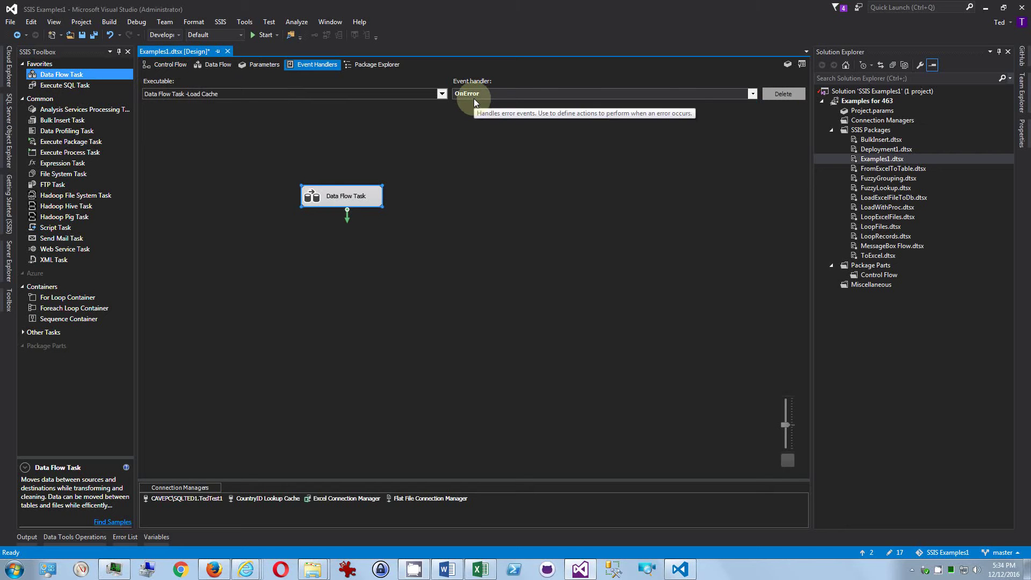
{"action": "double_click", "coordinate": [317, 195]}
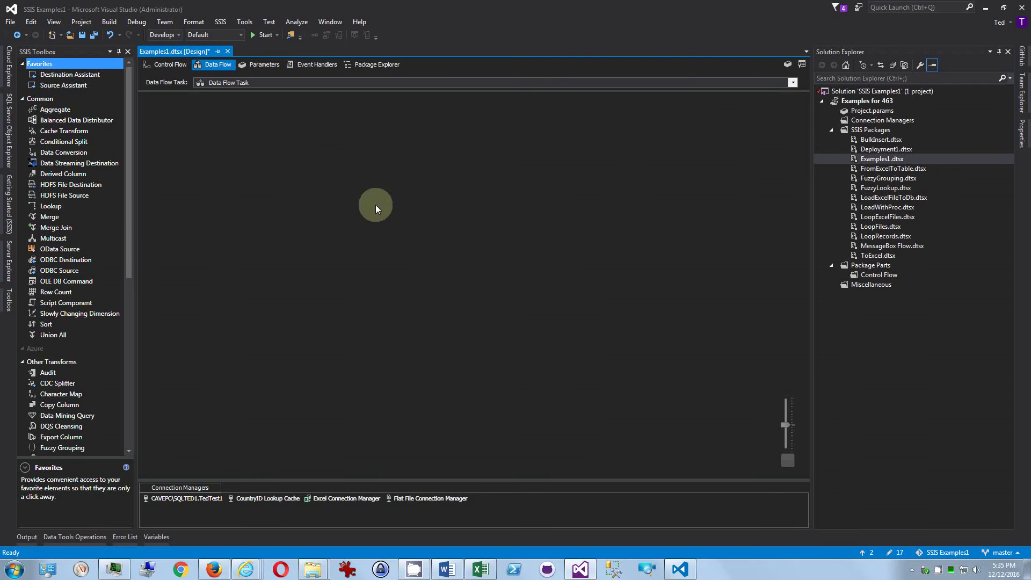
{"action": "left_click", "coordinate": [307, 69]}
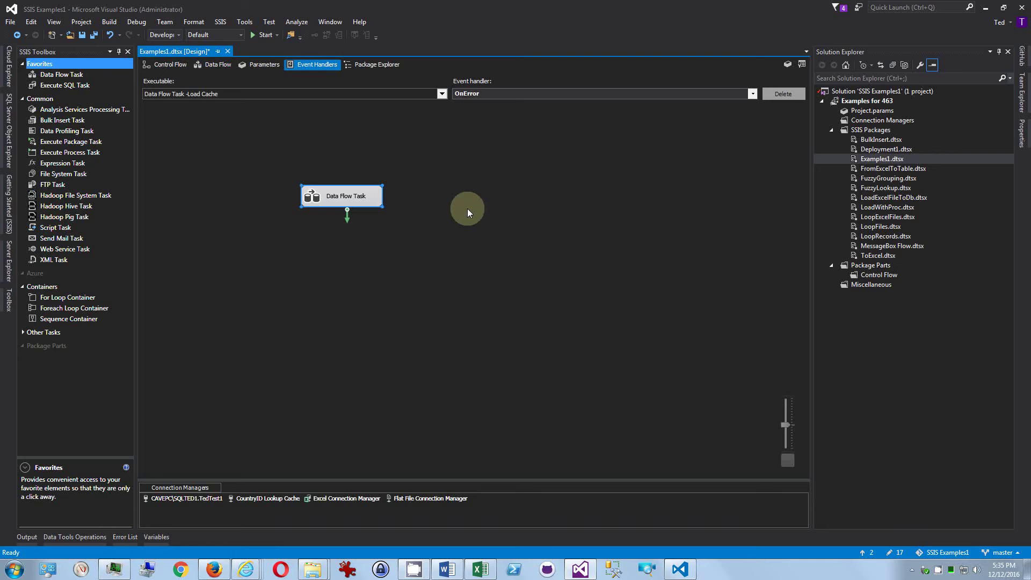
Examine the control flow and the event handlers listed under Data Flow Task -Load Cache in the executable tree, keeping that task selected.
{"action": "left_click", "coordinate": [173, 67]}
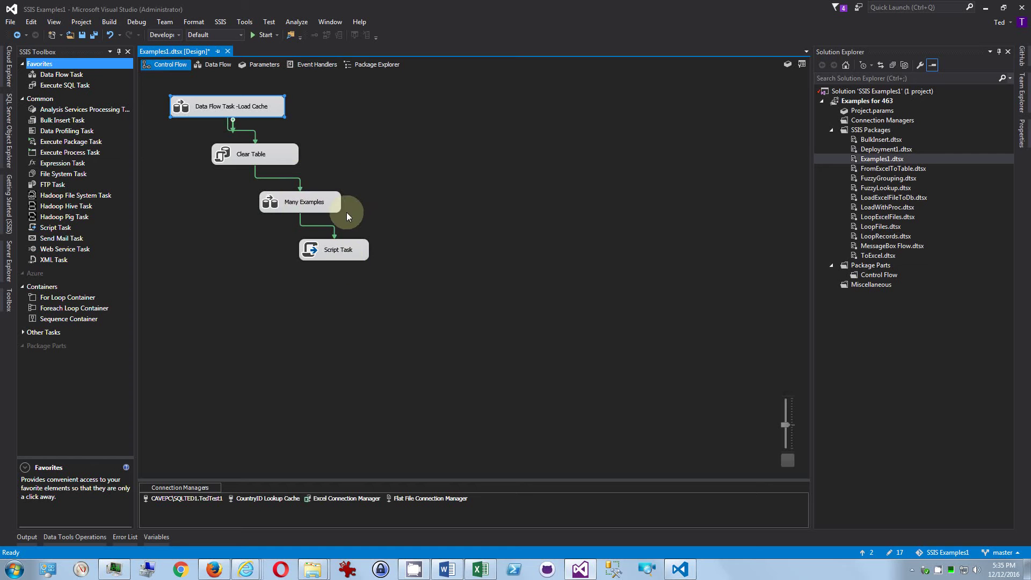
{"action": "left_click", "coordinate": [301, 69]}
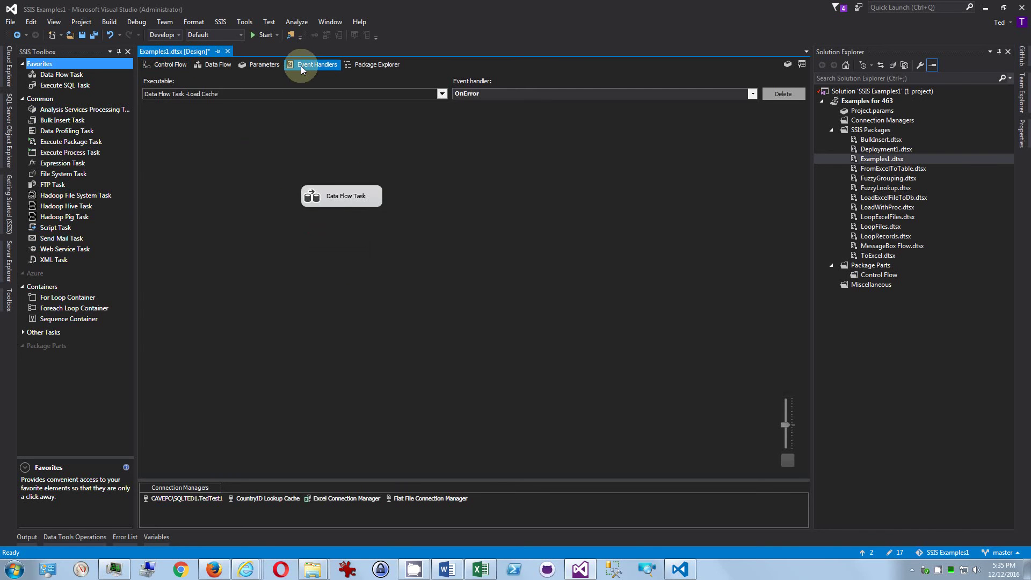
{"action": "left_click", "coordinate": [441, 94]}
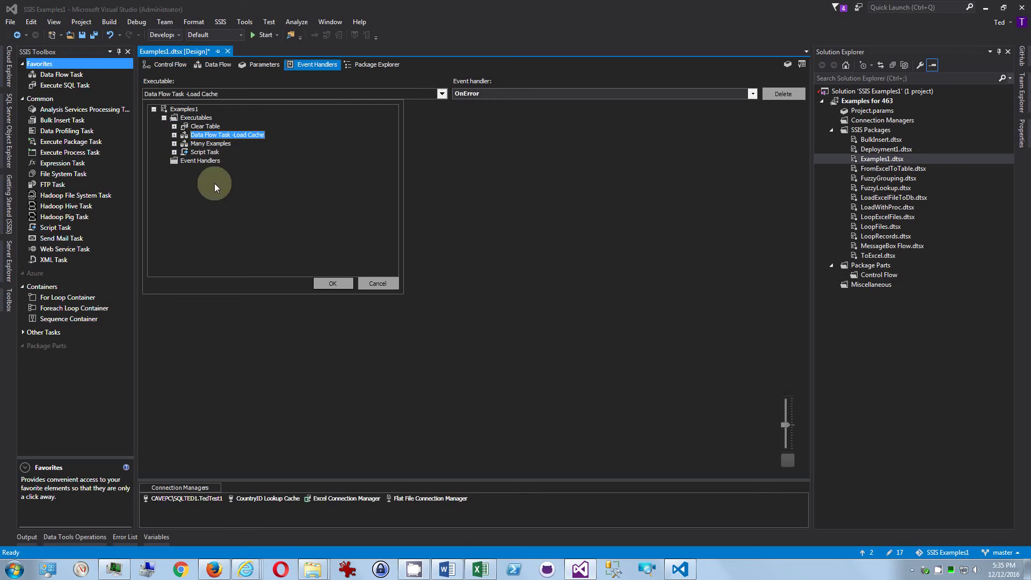
{"action": "left_click", "coordinate": [174, 134]}
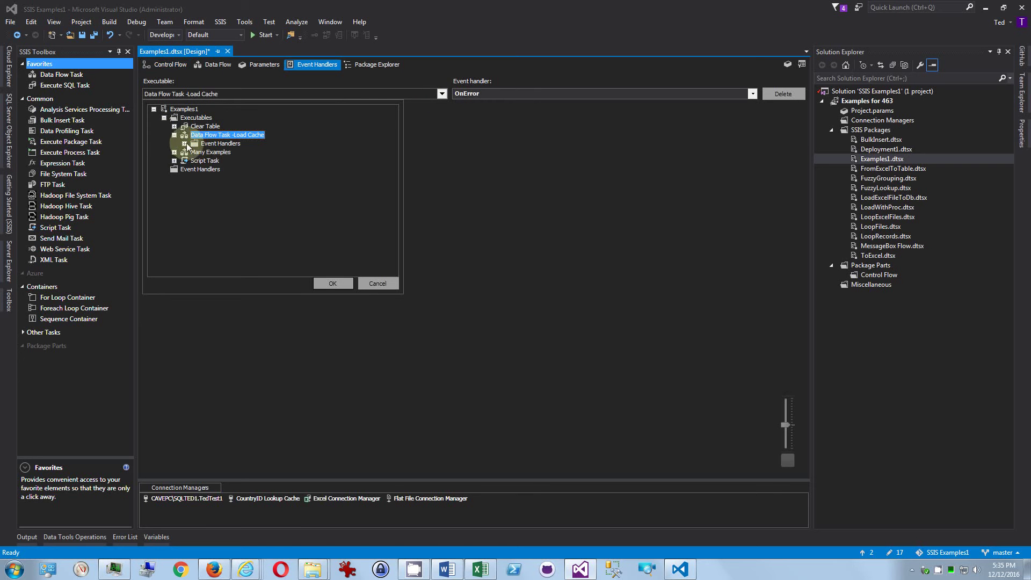
{"action": "left_click", "coordinate": [185, 143]}
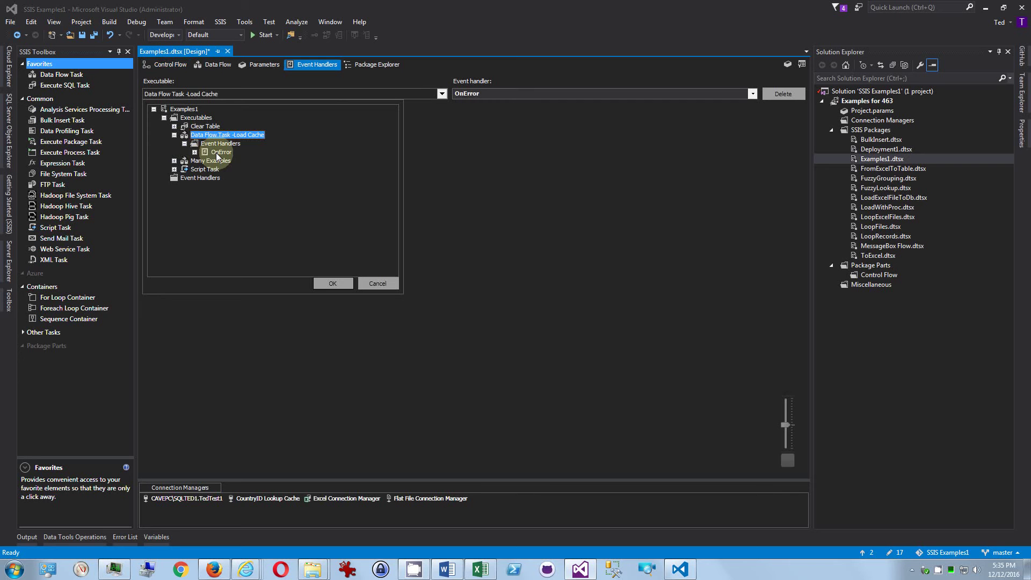
{"action": "left_click", "coordinate": [221, 153]}
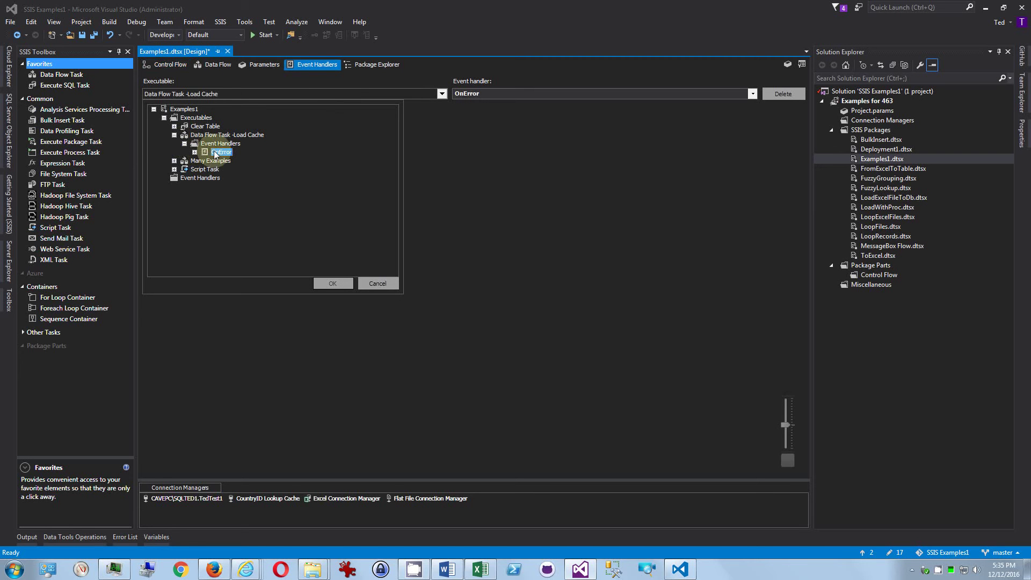
{"action": "double_click", "coordinate": [215, 153]}
{"action": "left_click", "coordinate": [323, 288]}
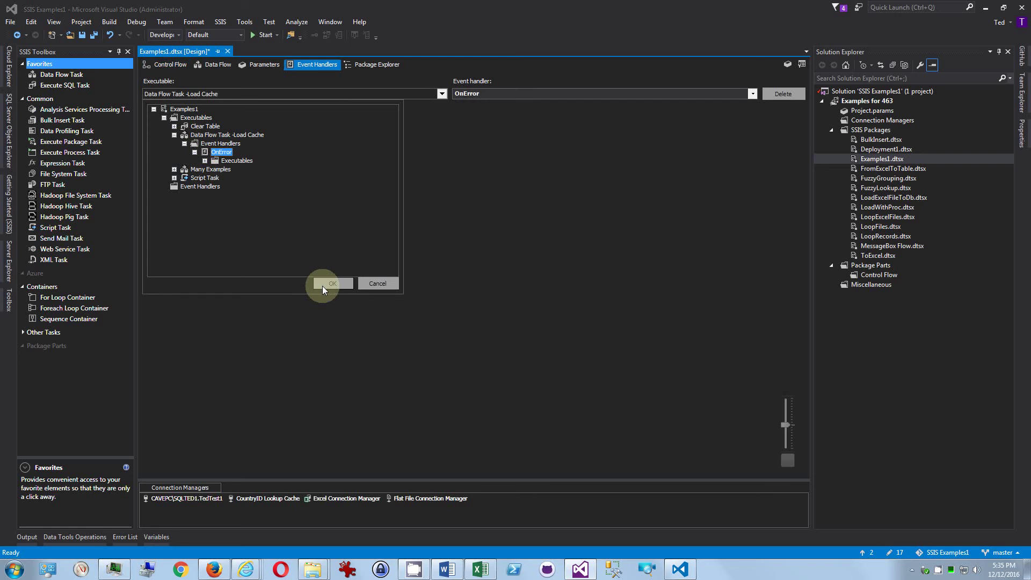
{"action": "left_click", "coordinate": [216, 162]}
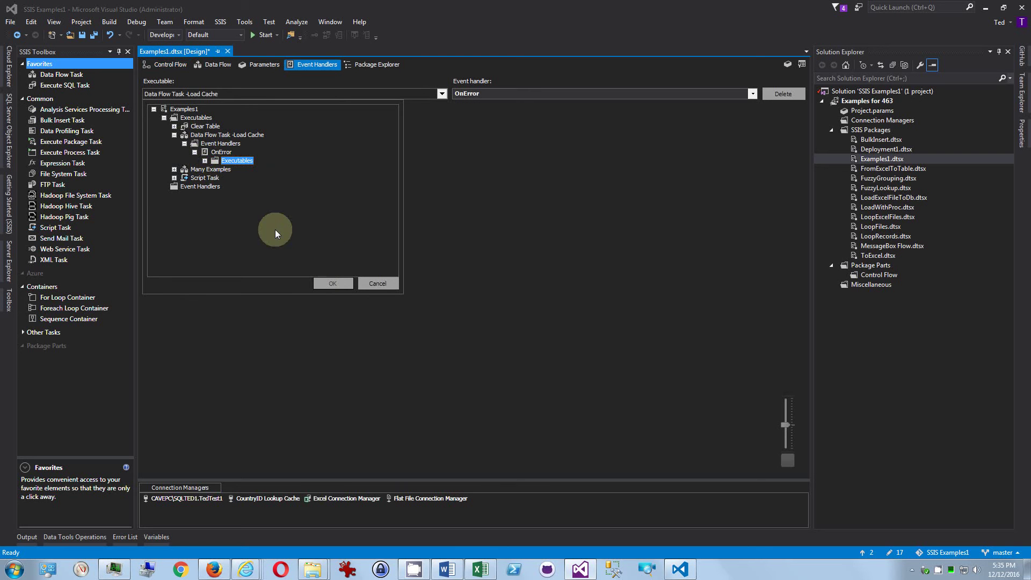
{"action": "left_click", "coordinate": [204, 136]}
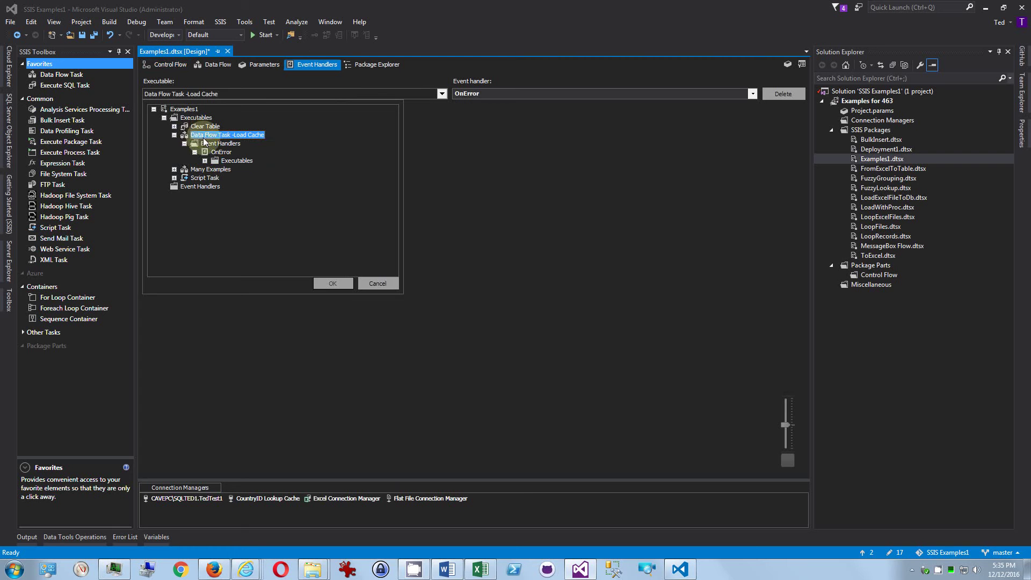
{"action": "left_click", "coordinate": [333, 283]}
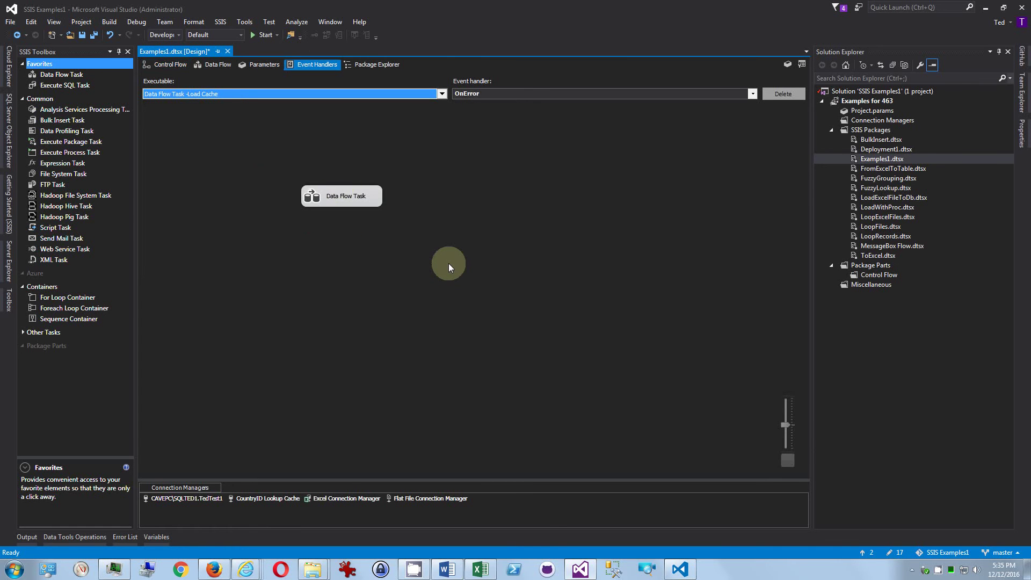
Inspect the executables in the package's object tree and review the event types available for Data Flow Task -Load Cache, keeping OnError.
{"action": "left_click", "coordinate": [373, 65]}
{"action": "left_click", "coordinate": [169, 141]}
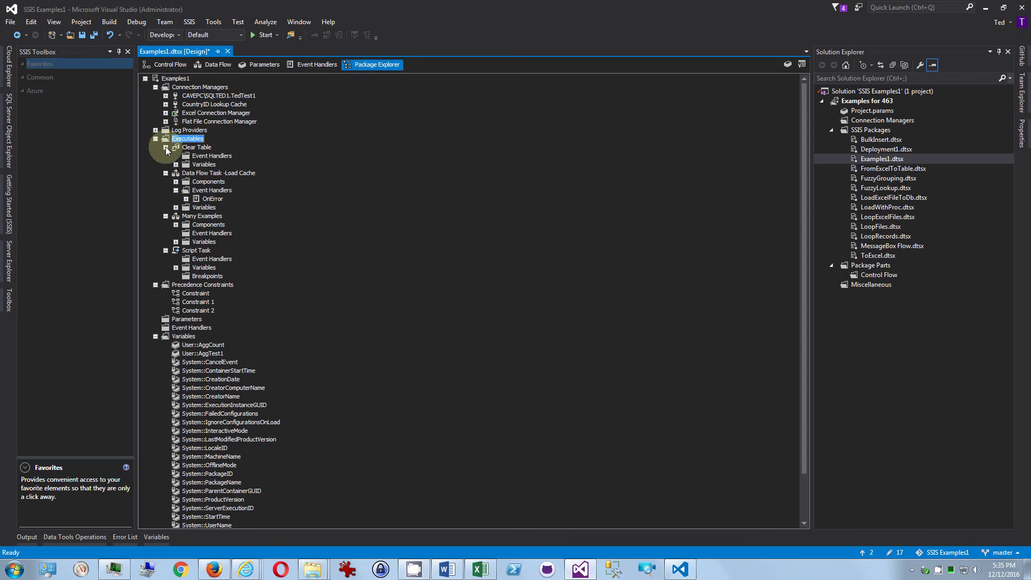
{"action": "left_click", "coordinate": [314, 65]}
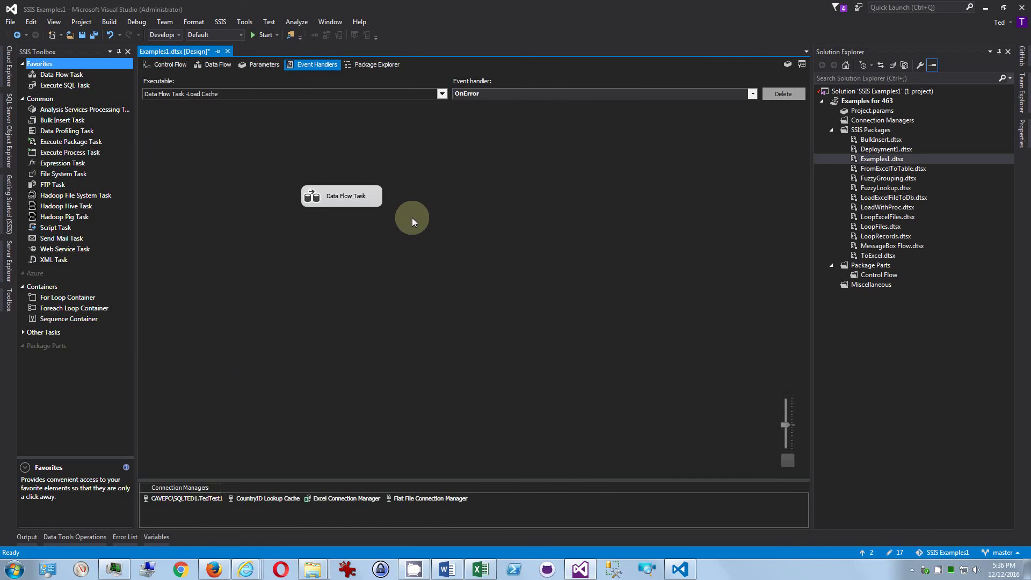
{"action": "left_click", "coordinate": [752, 94]}
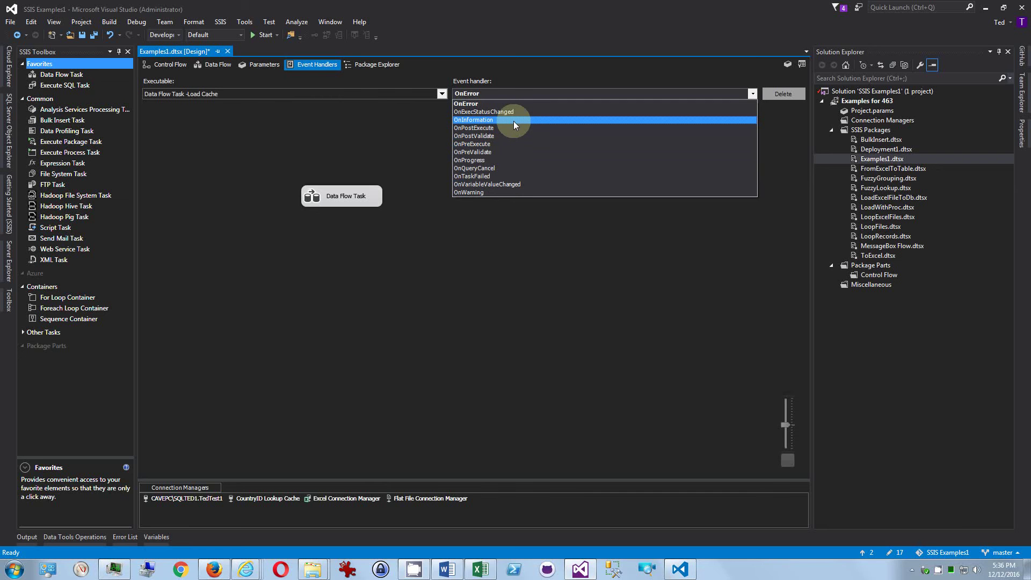
{"action": "left_click", "coordinate": [514, 104]}
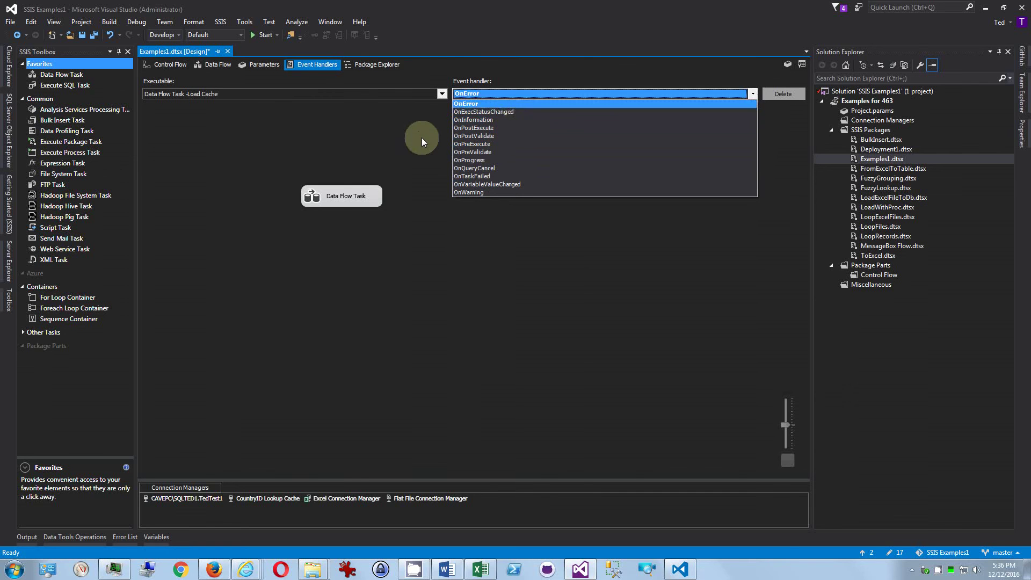